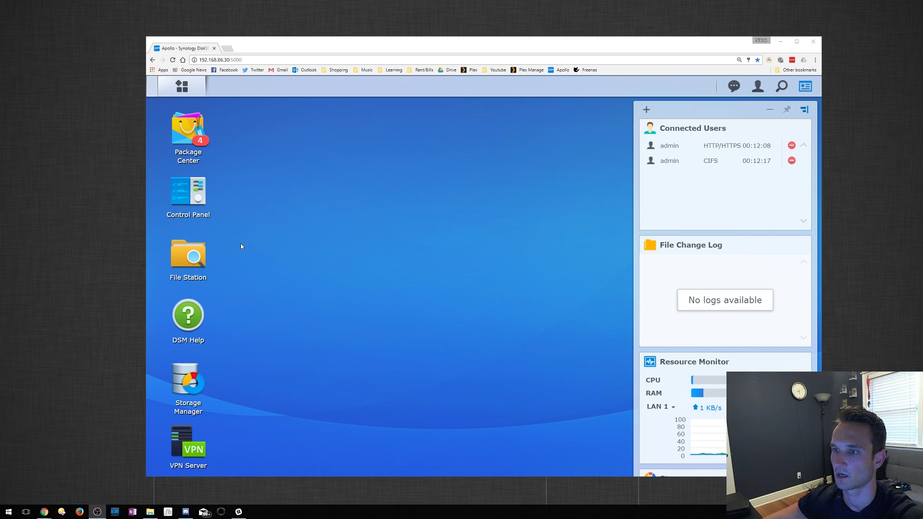
# In File Station, show Video Drive's contents: Android, Backups, Installs, Roms and Video Files
pyautogui.click(190, 260)
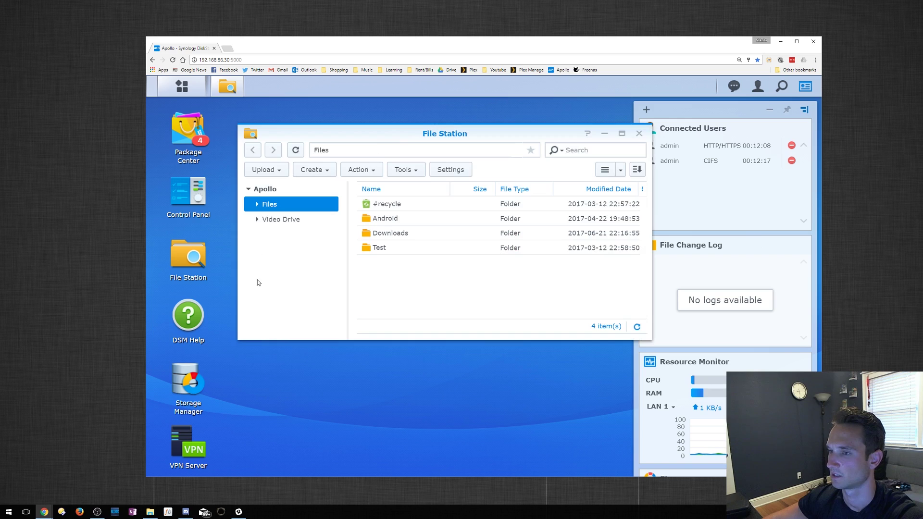
pyautogui.click(257, 220)
pyautogui.click(257, 205)
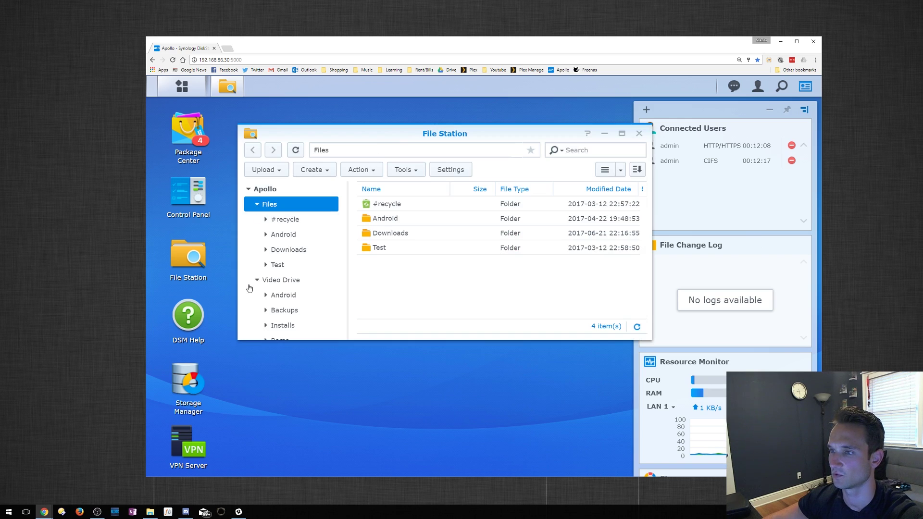
pyautogui.scroll(-1, 269, 284)
pyautogui.scroll(1, 271, 281)
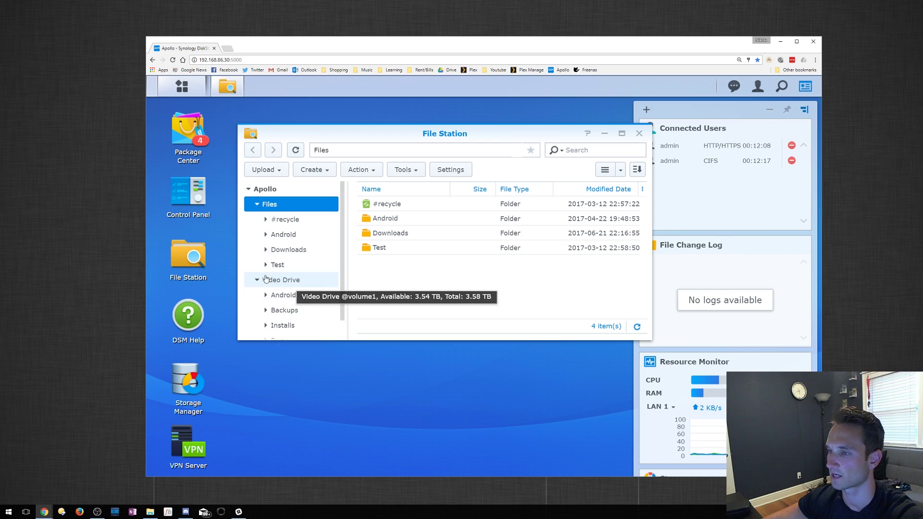
pyautogui.click(257, 280)
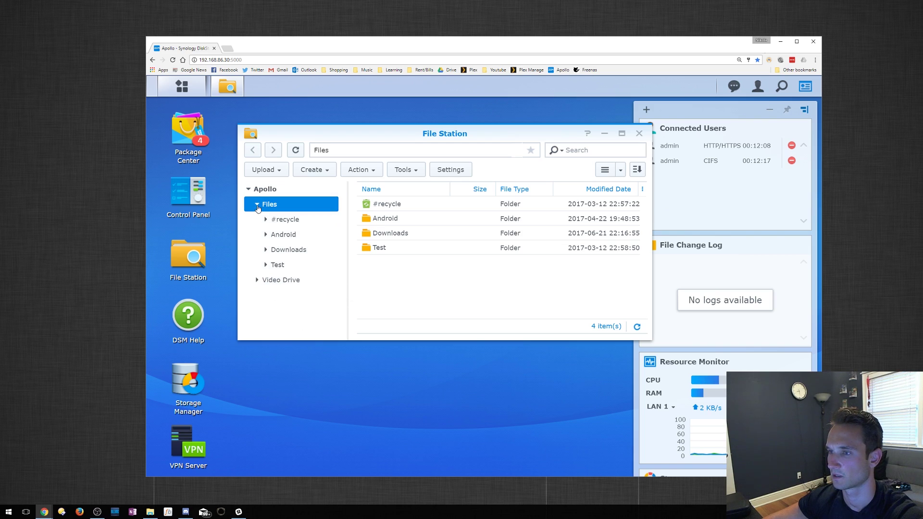
pyautogui.click(257, 206)
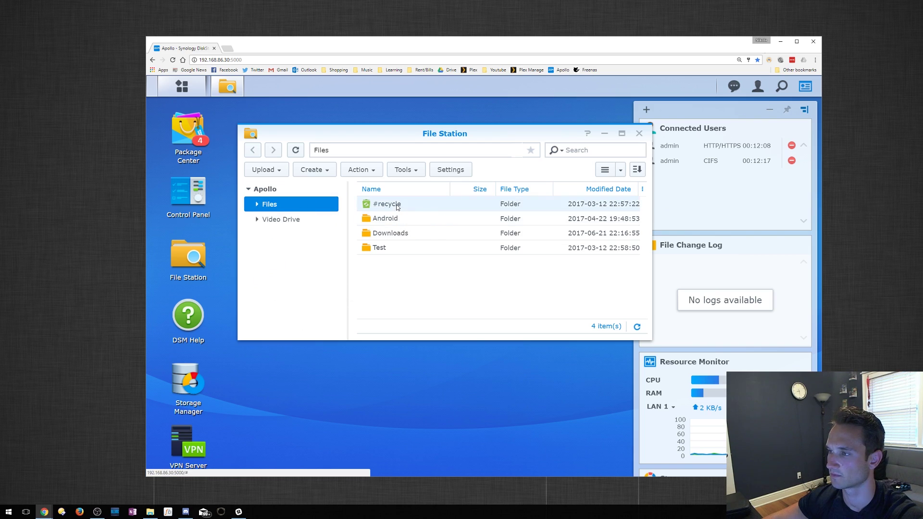
pyautogui.click(280, 220)
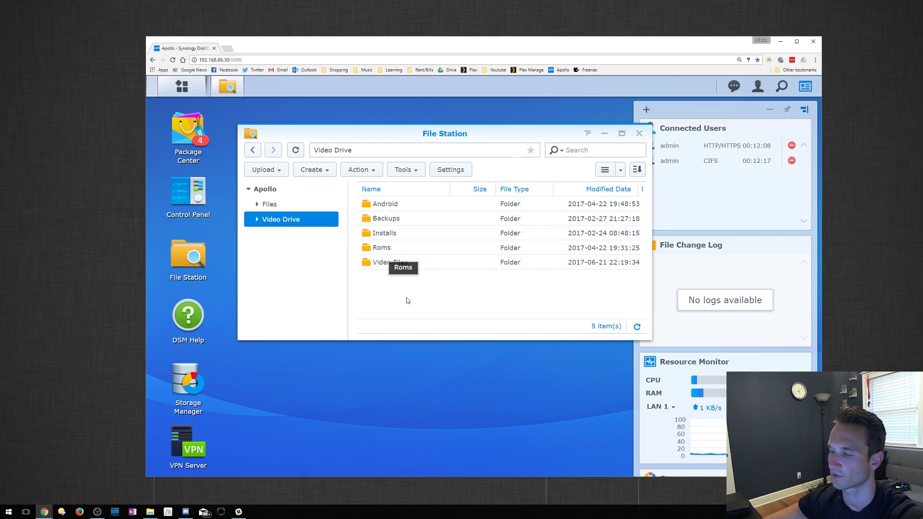
# Turn on Enable Recycle Bin in the Video Drive shared folder's Control Panel settings
pyautogui.click(192, 190)
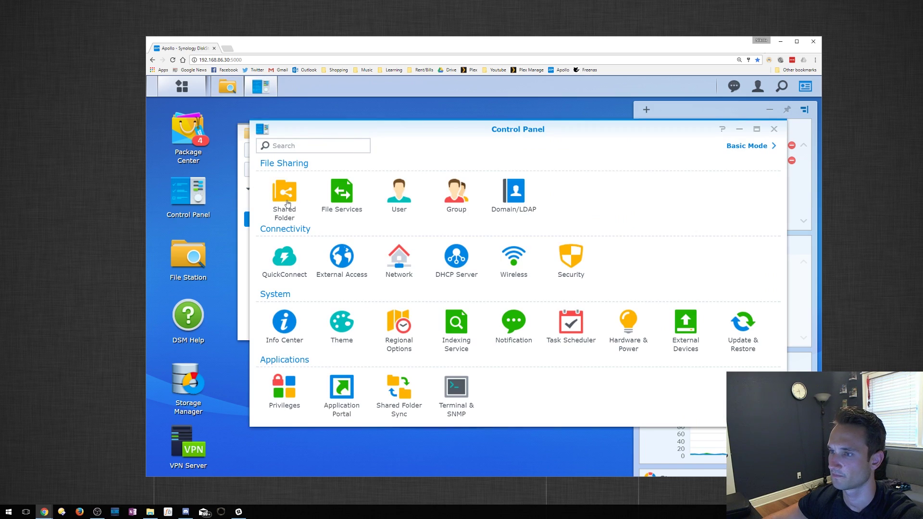
pyautogui.click(287, 195)
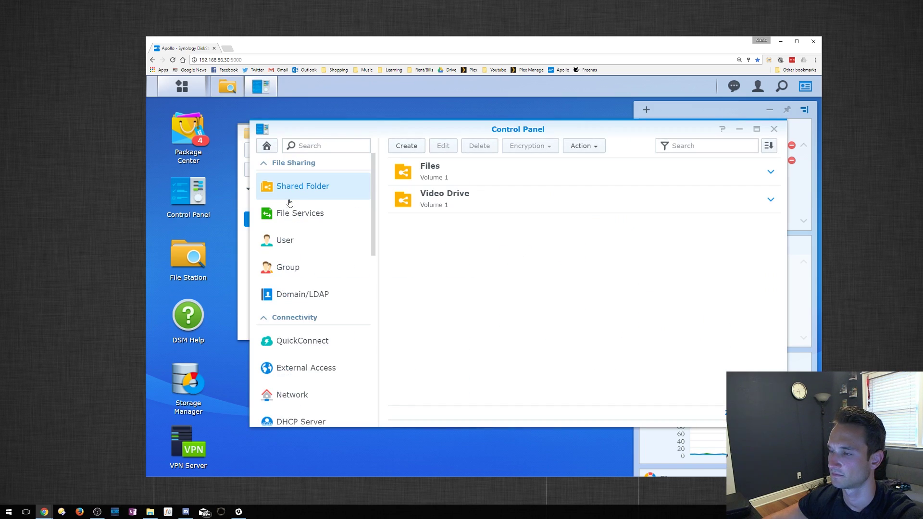
pyautogui.click(465, 202)
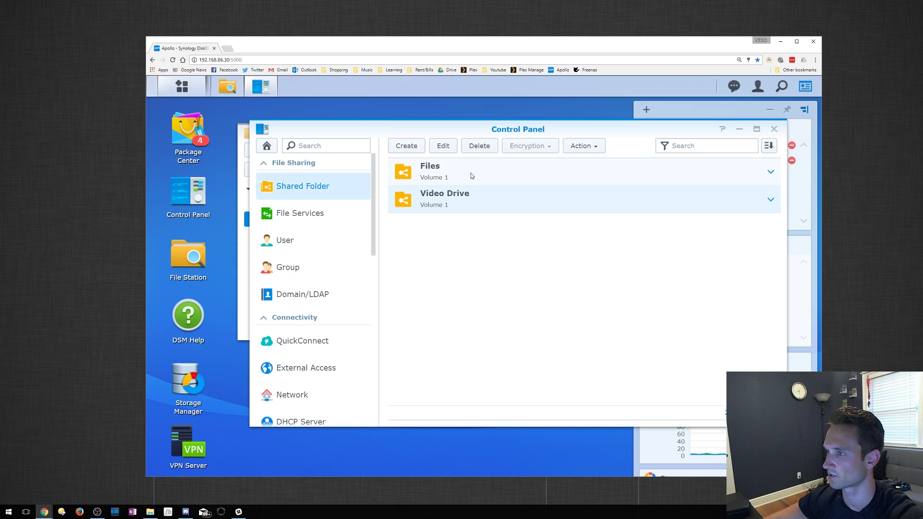
pyautogui.click(446, 146)
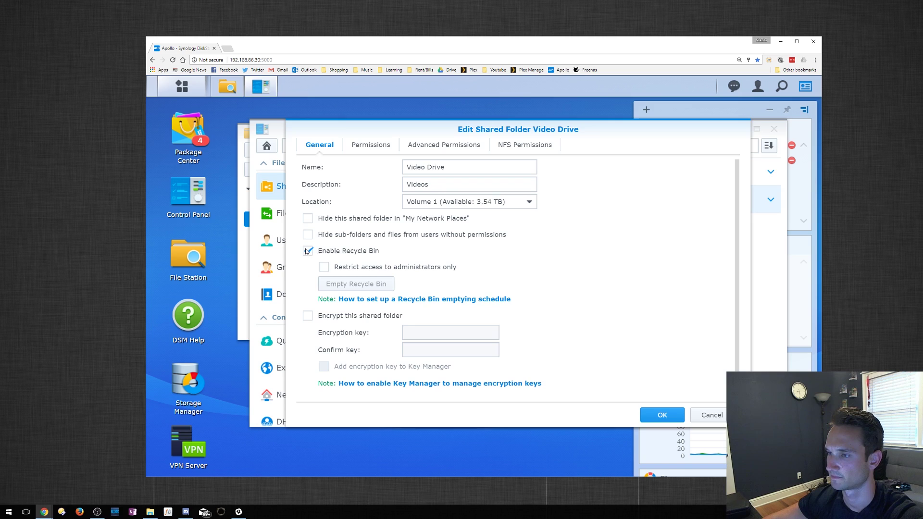
pyautogui.click(307, 251)
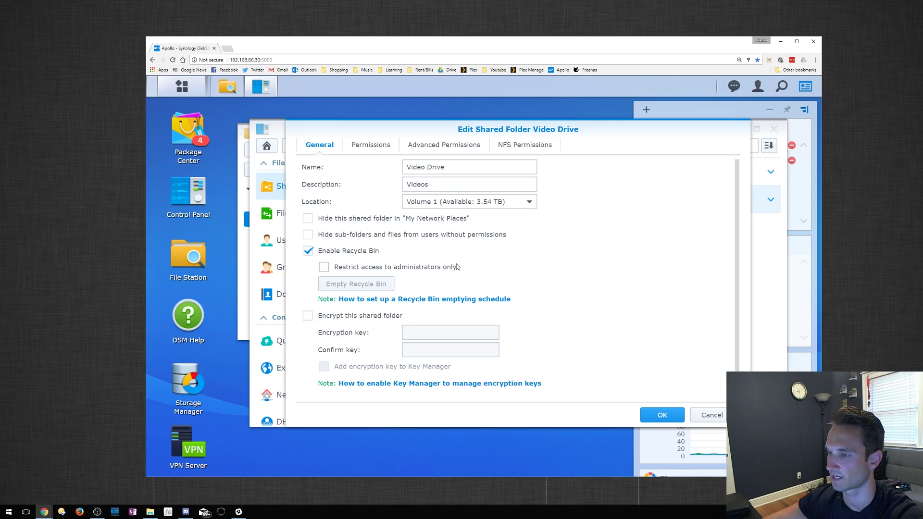
pyautogui.scroll(-1, 532, 266)
pyautogui.scroll(1, 532, 266)
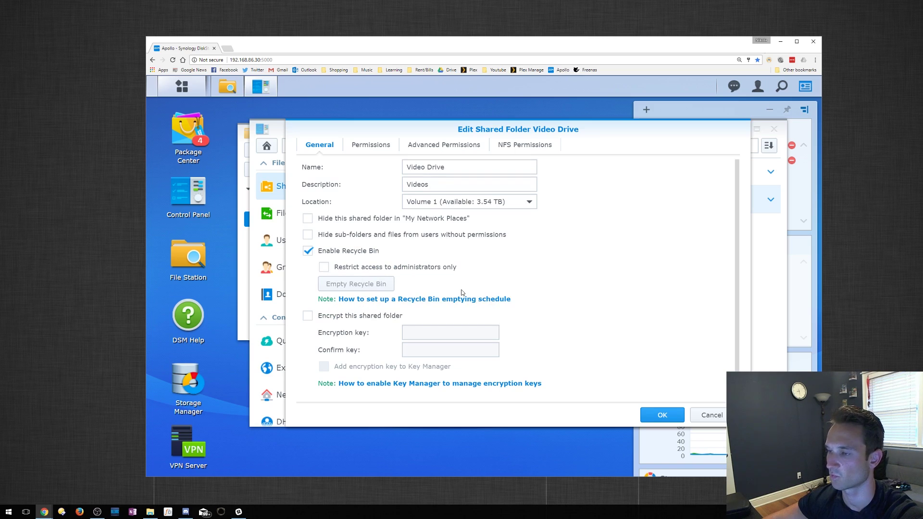
# Save the Video Drive settings and check File Station, where a #recycle folder now appears
pyautogui.click(671, 417)
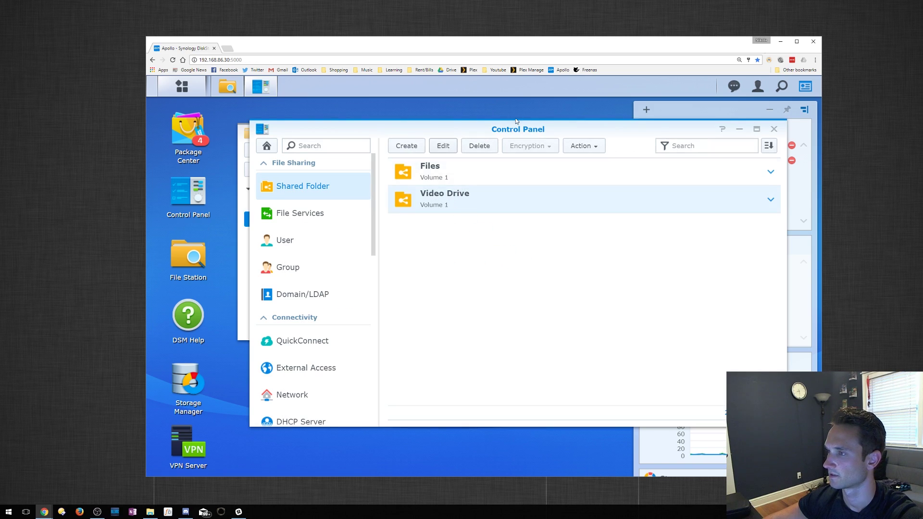
pyautogui.moveTo(521, 130); pyautogui.dragTo(518, 128)
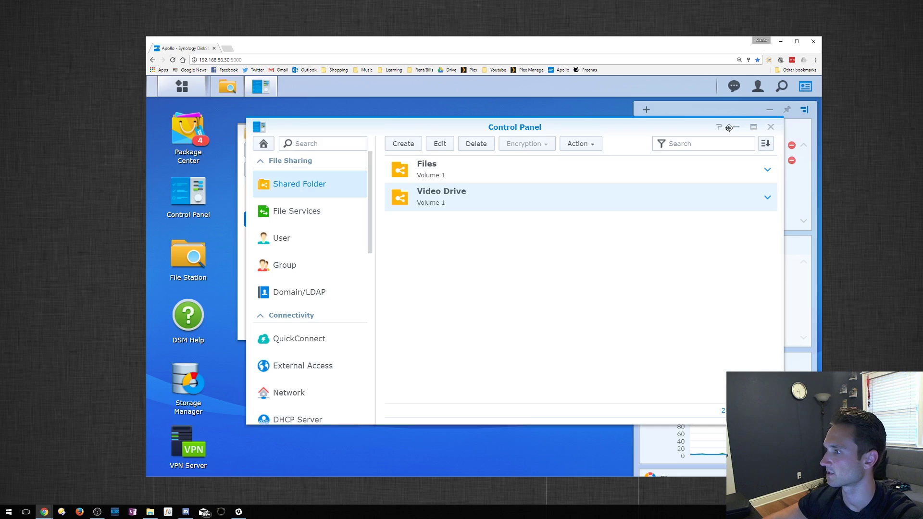
pyautogui.click(736, 129)
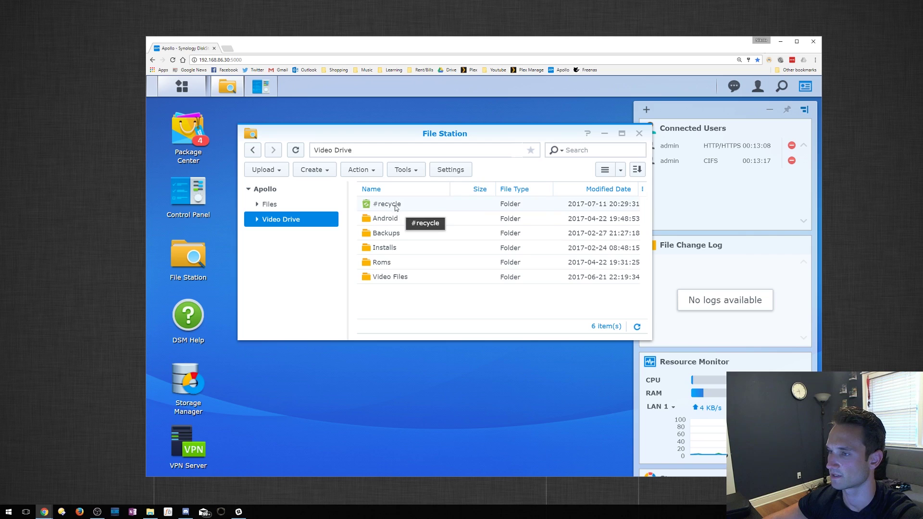
pyautogui.moveTo(528, 56); pyautogui.dragTo(469, 44)
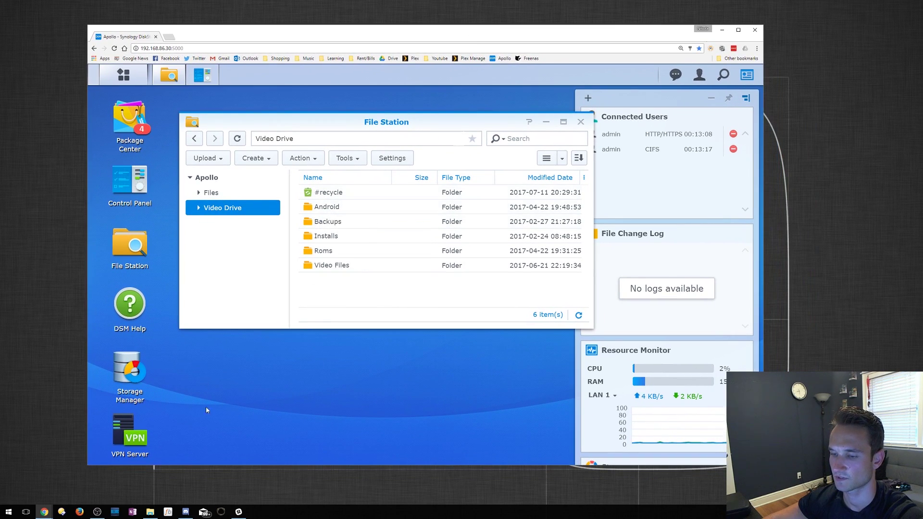
# In Explorer, delete the Google Home folder from Video Drive's Video Files folder
pyautogui.click(150, 511)
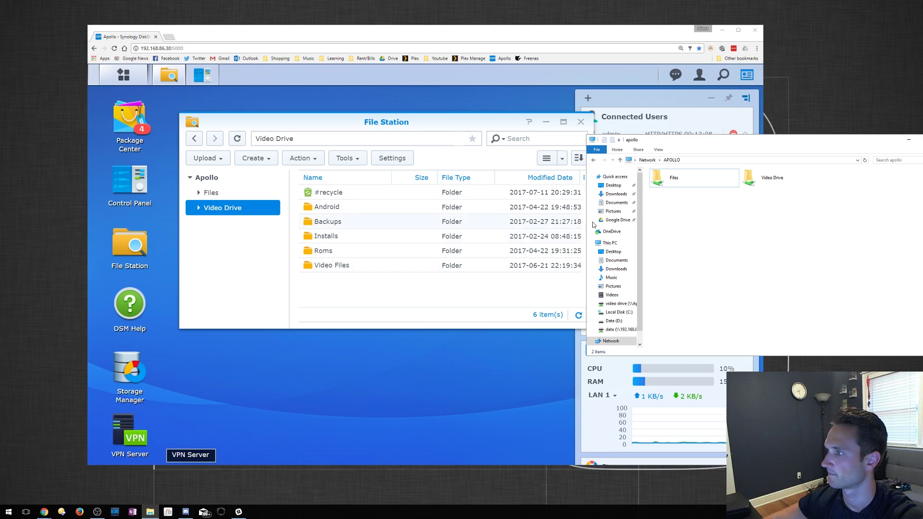
pyautogui.moveTo(699, 145); pyautogui.dragTo(516, 169)
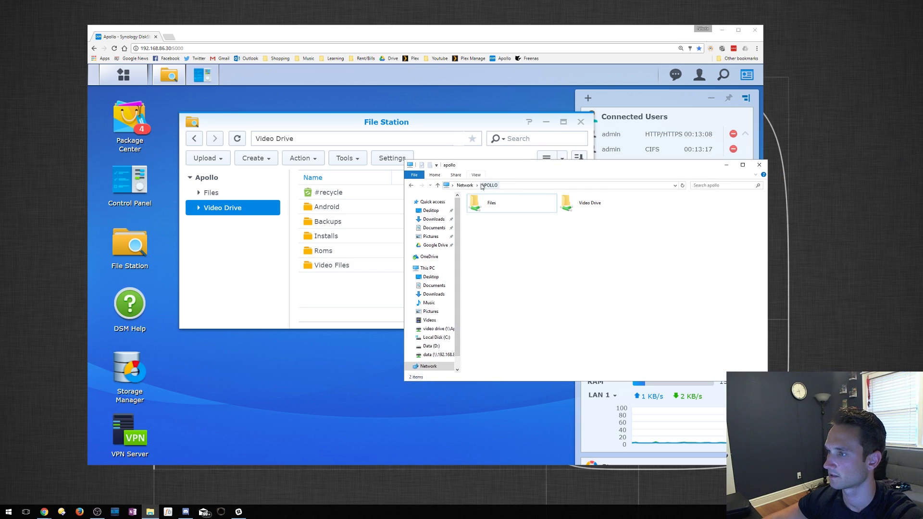
pyautogui.doubleClick(591, 207)
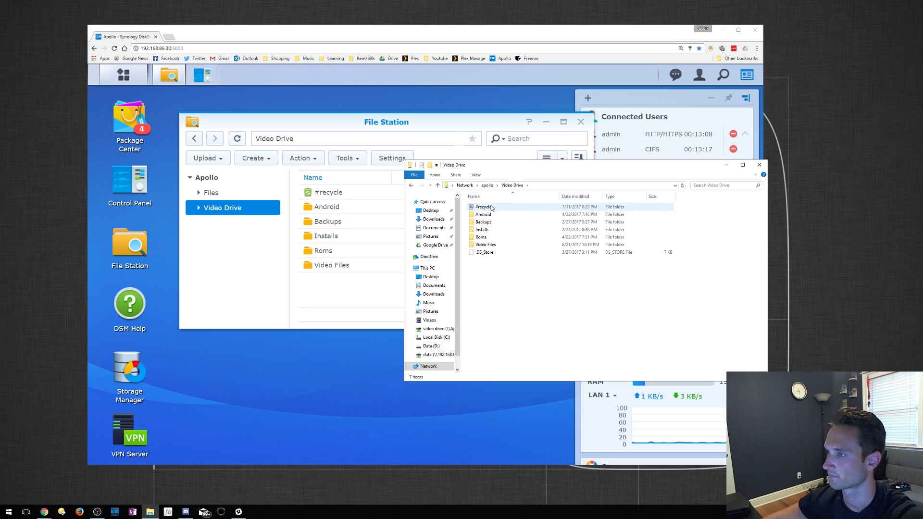
pyautogui.doubleClick(494, 246)
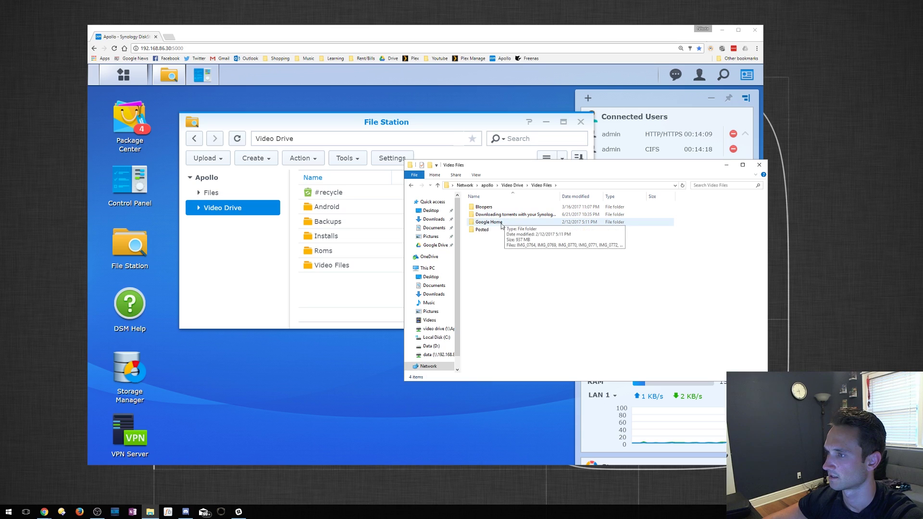
pyautogui.click(502, 223)
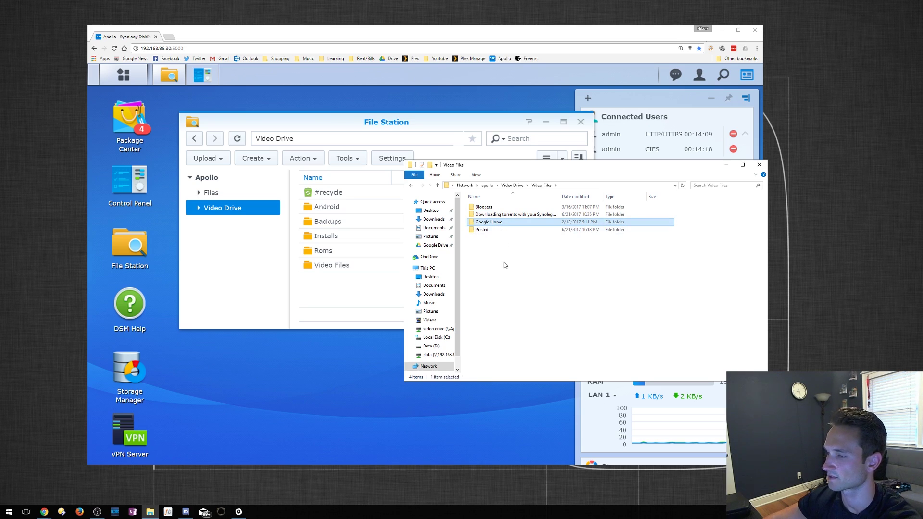
pyautogui.press('Delete')
pyautogui.click(490, 285)
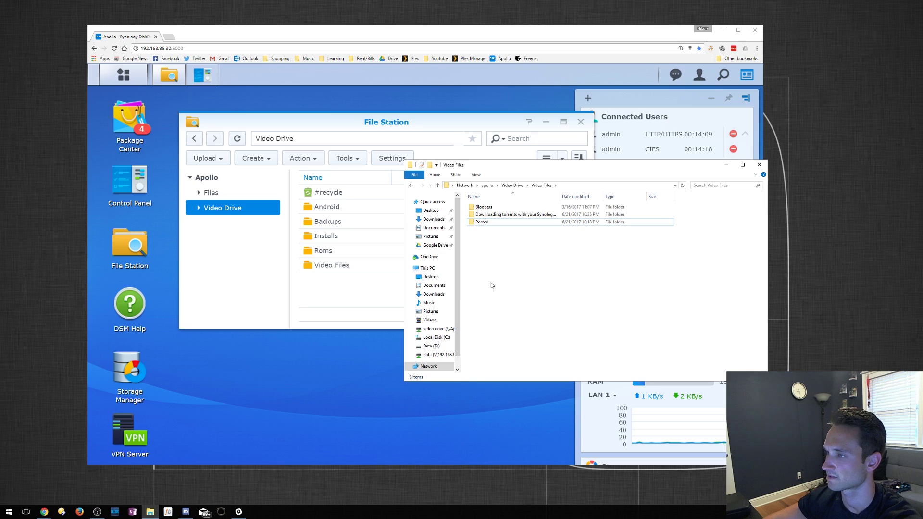
# Find the deleted Video Files folder inside Video Drive's #recycle folder
pyautogui.click(411, 187)
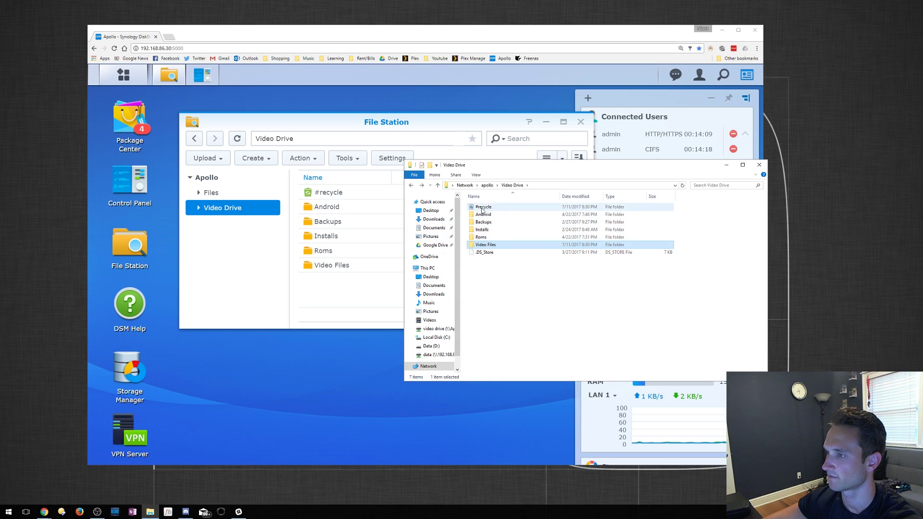
pyautogui.doubleClick(483, 207)
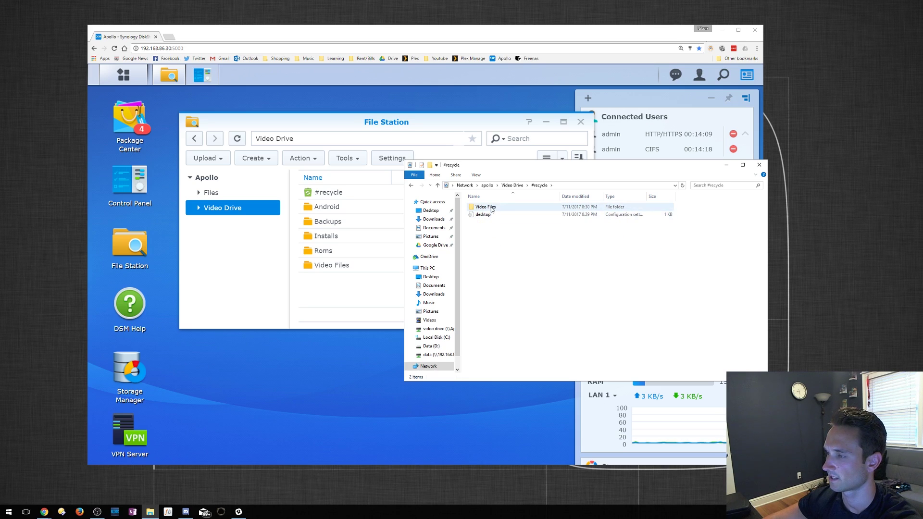
pyautogui.doubleClick(492, 210)
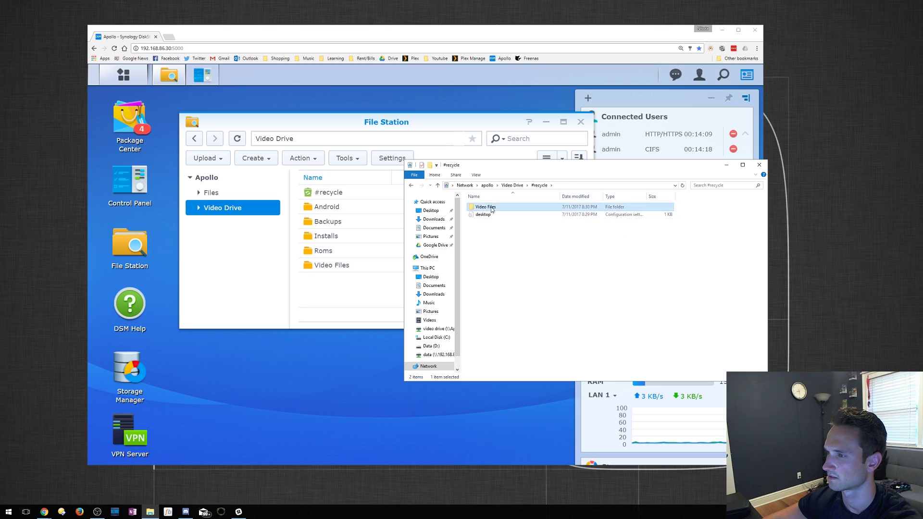
pyautogui.click(411, 186)
pyautogui.click(411, 186)
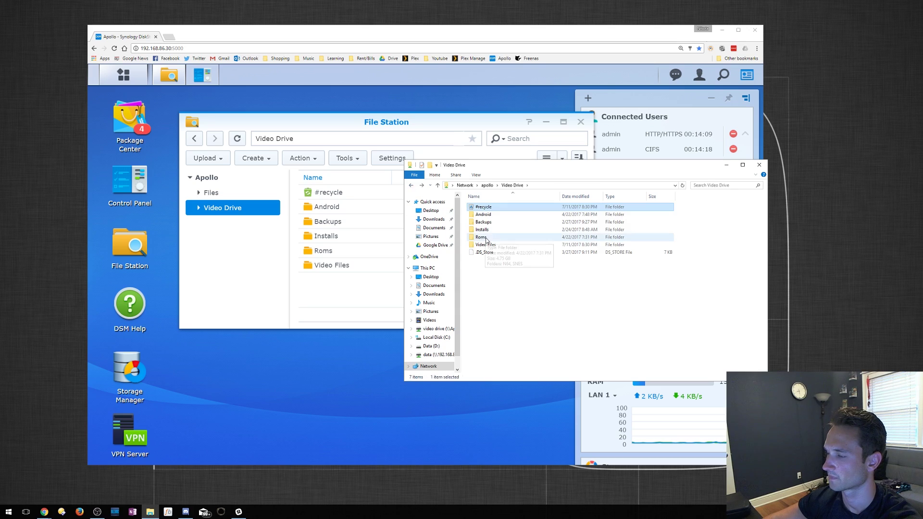
pyautogui.doubleClick(494, 211)
pyautogui.rightClick(494, 210)
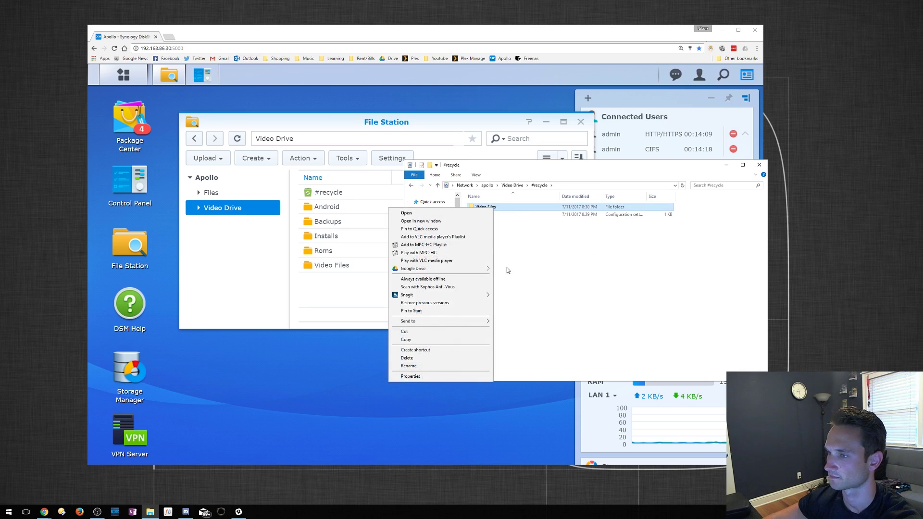
pyautogui.click(547, 297)
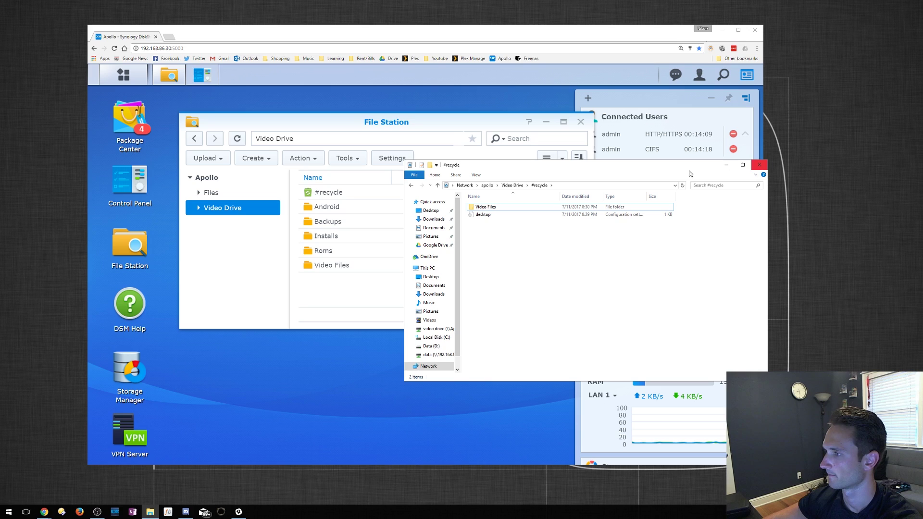
# In File Station, find Google Home under #recycle > Video Files, then return to Control Panel
pyautogui.click(727, 168)
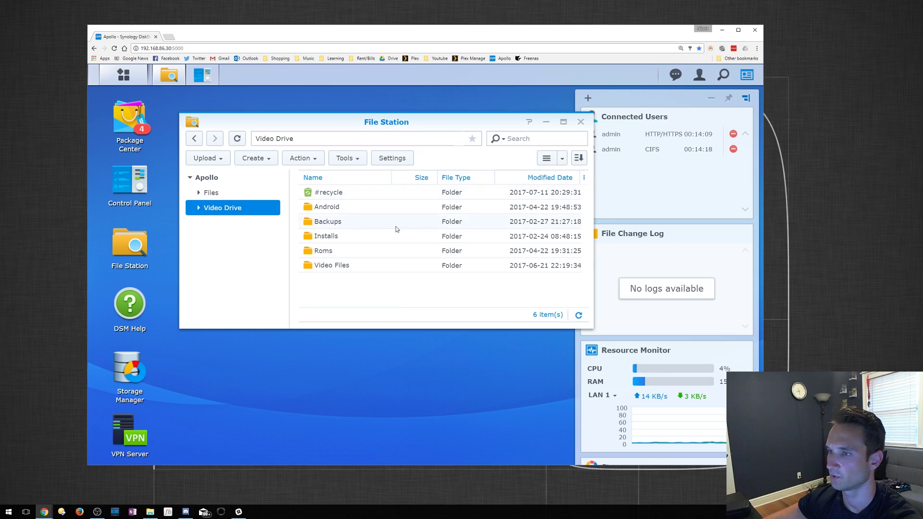
pyautogui.doubleClick(344, 194)
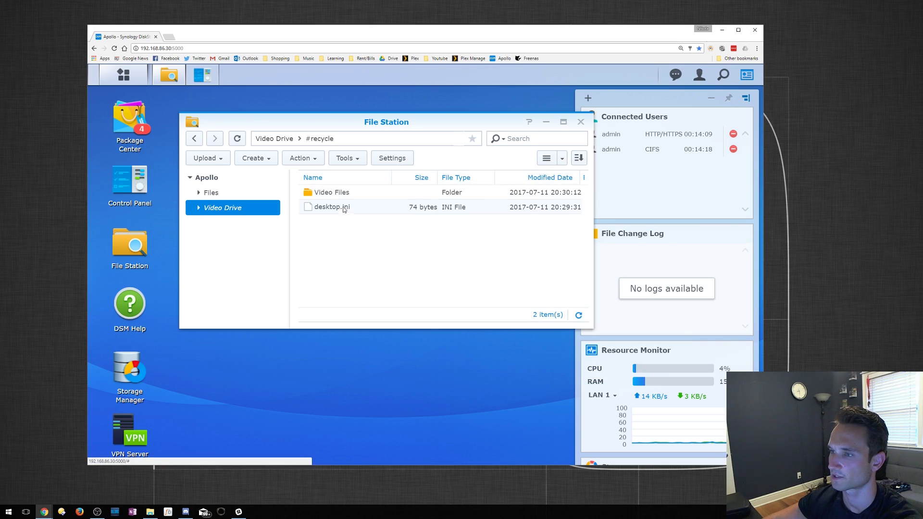
pyautogui.doubleClick(343, 195)
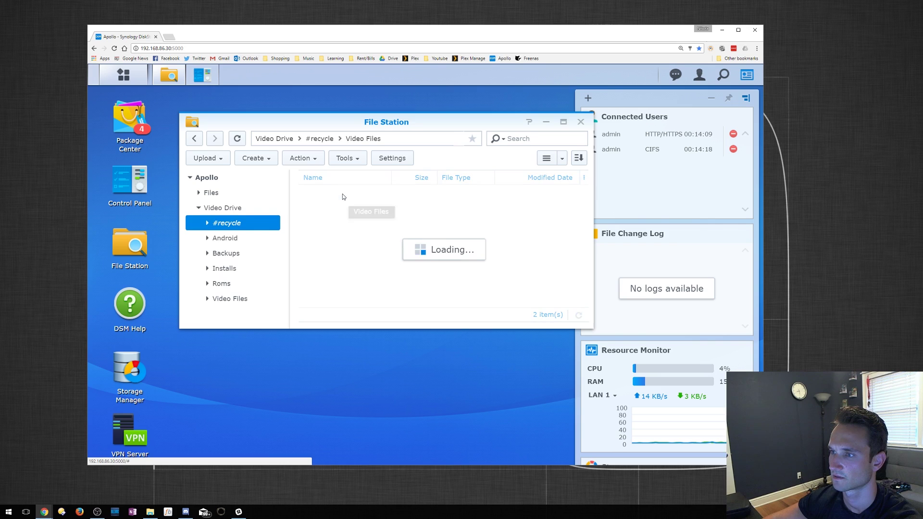
pyautogui.rightClick(342, 195)
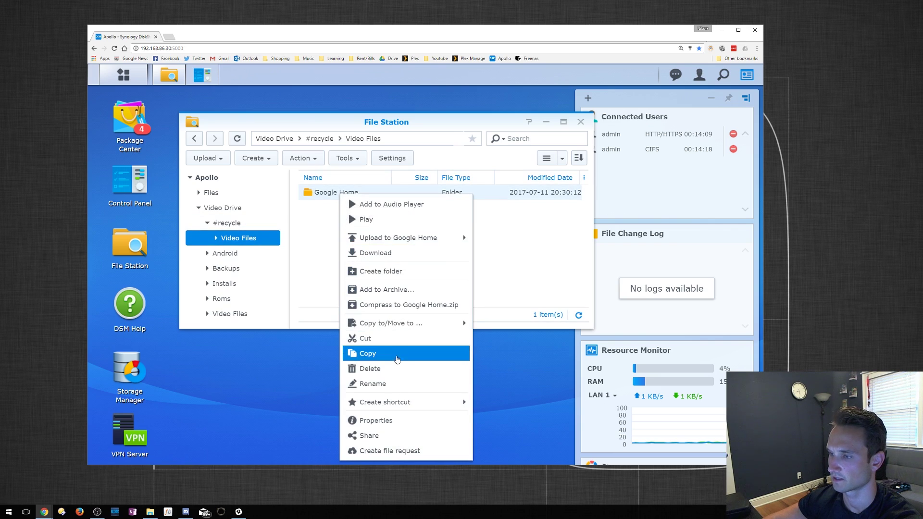
pyautogui.click(323, 241)
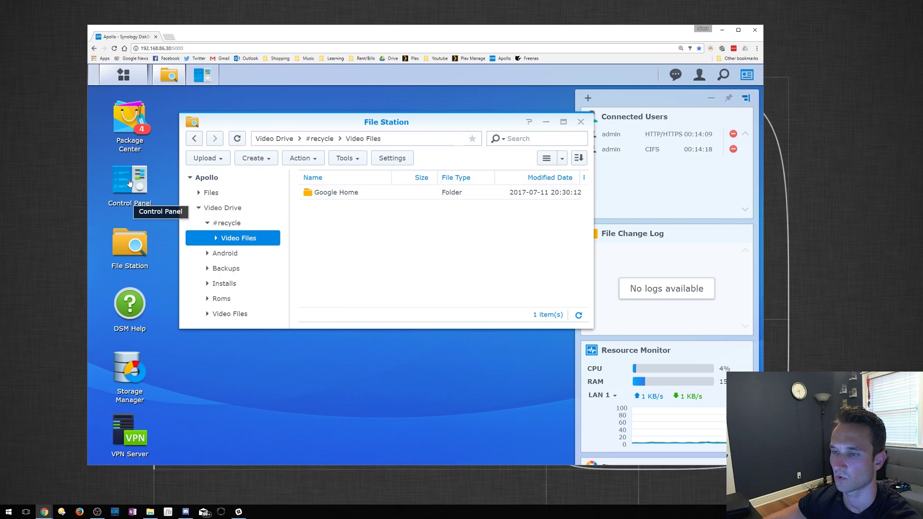
pyautogui.click(204, 74)
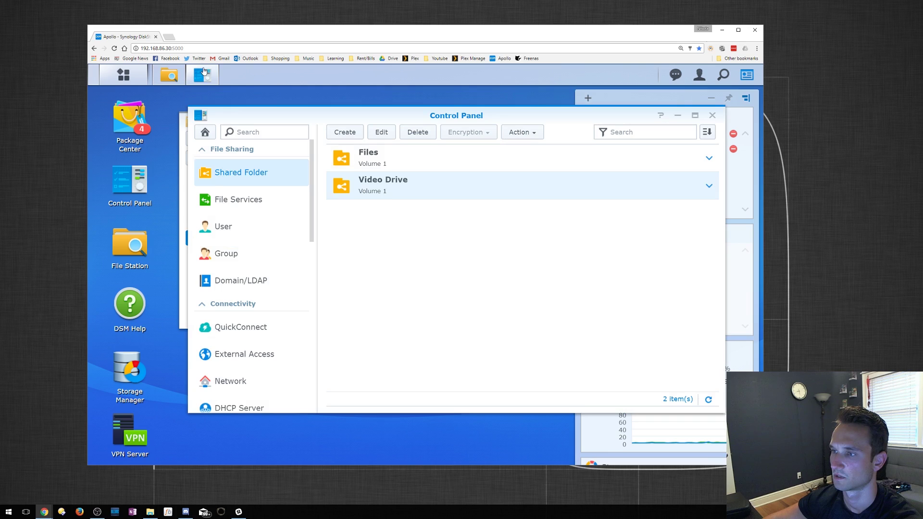
pyautogui.moveTo(454, 114); pyautogui.dragTo(440, 118)
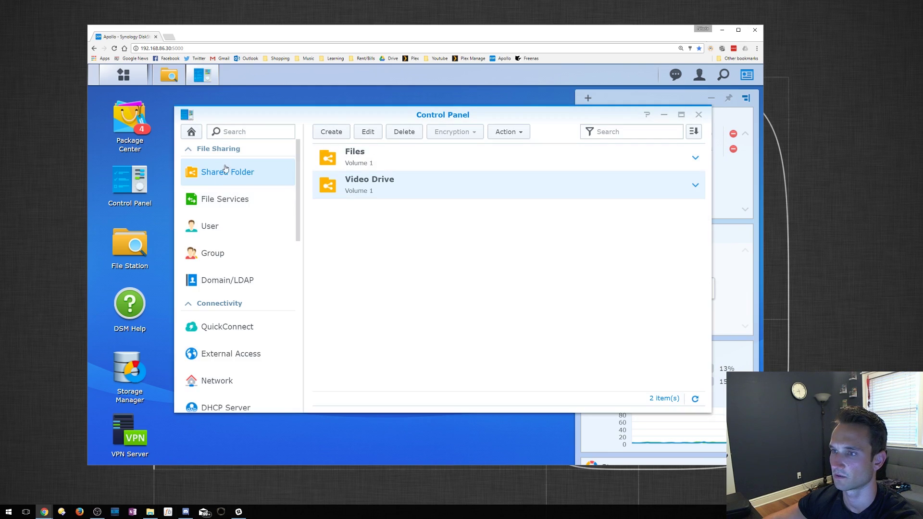
# Preview the Recycle Bin emptying schedule's General and Schedule settings, then cancel without creating it
pyautogui.click(509, 131)
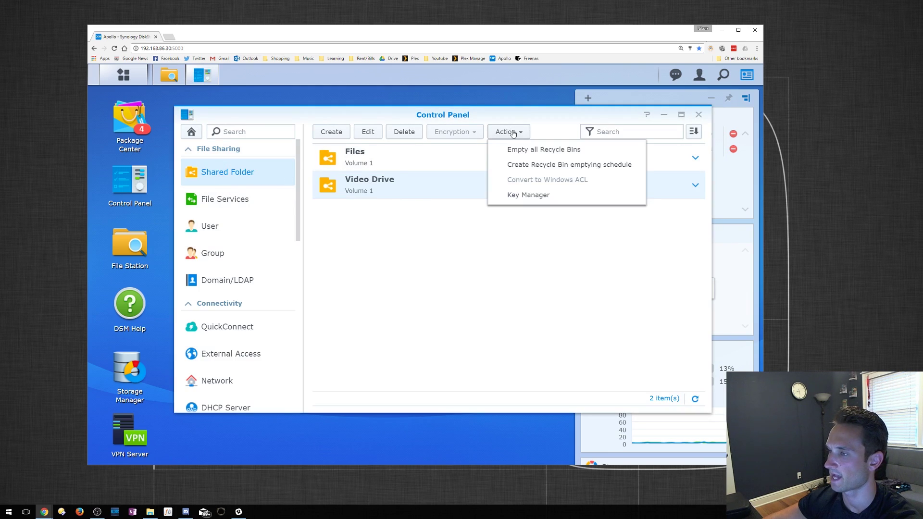
pyautogui.click(588, 167)
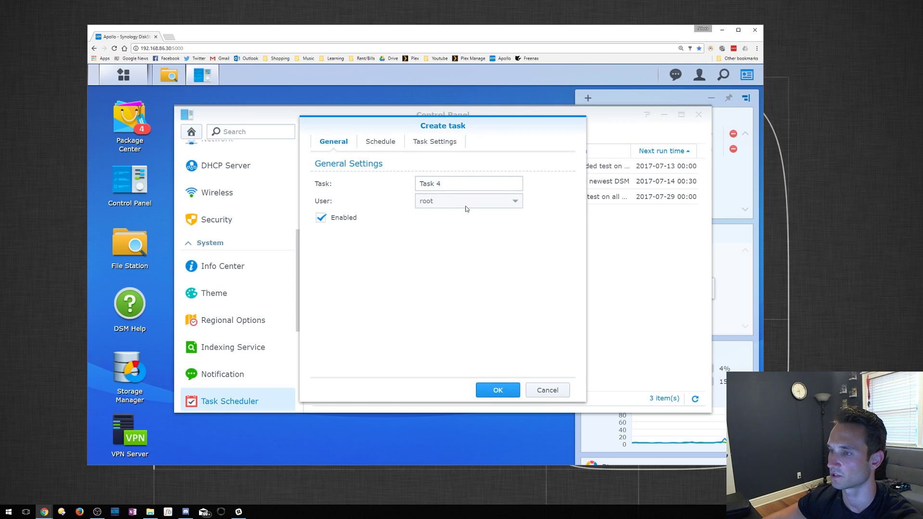
pyautogui.click(393, 142)
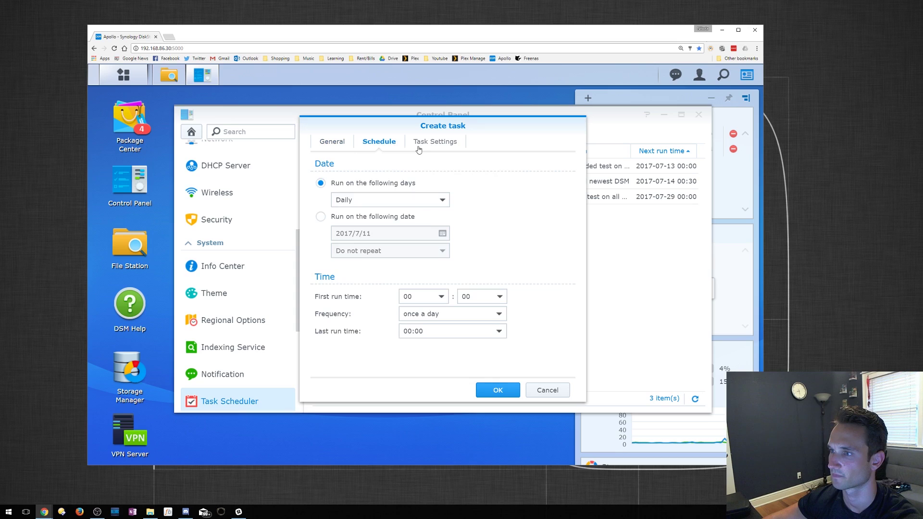
pyautogui.click(548, 391)
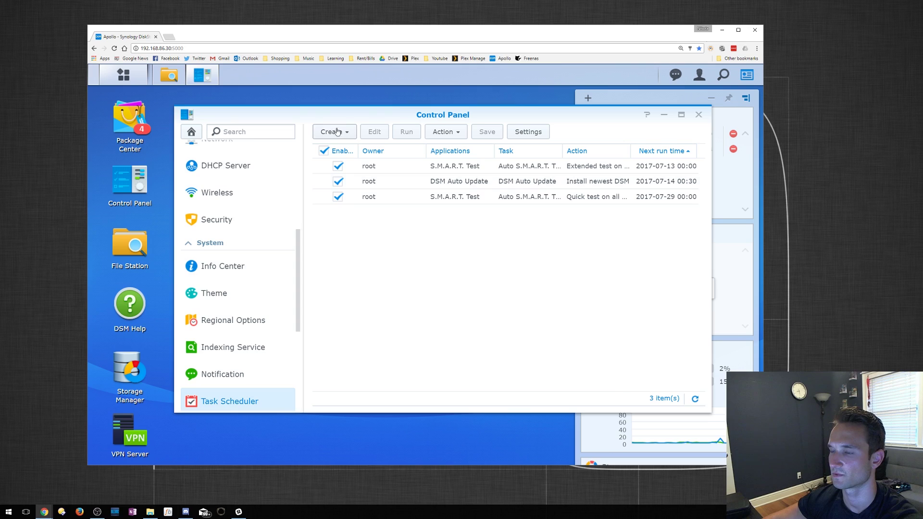
# Expand the Video Drive and Files shared folder details to confirm Recycle Bin is enabled
pyautogui.scroll(5, 199, 249)
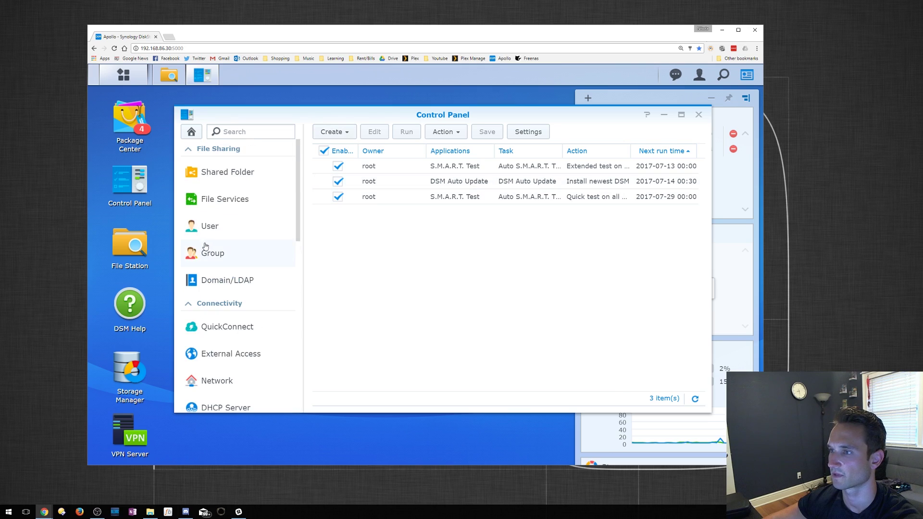
pyautogui.click(236, 174)
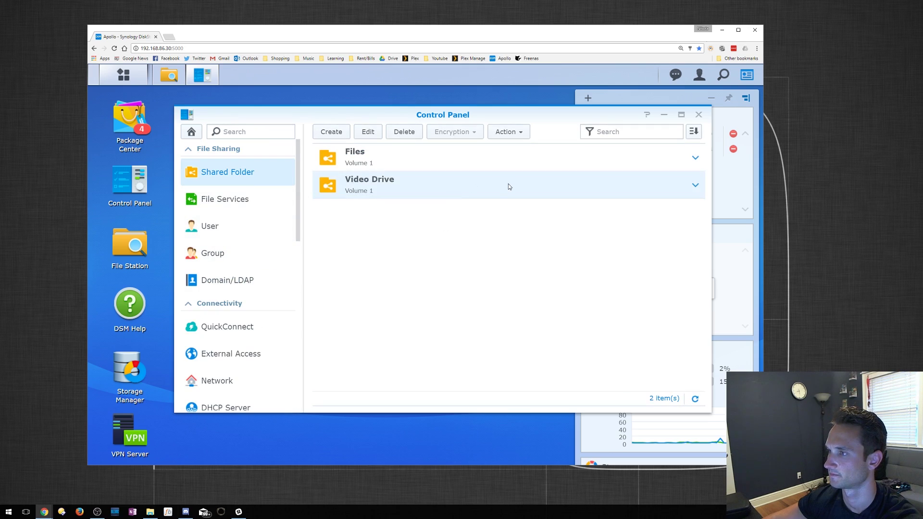
pyautogui.click(696, 186)
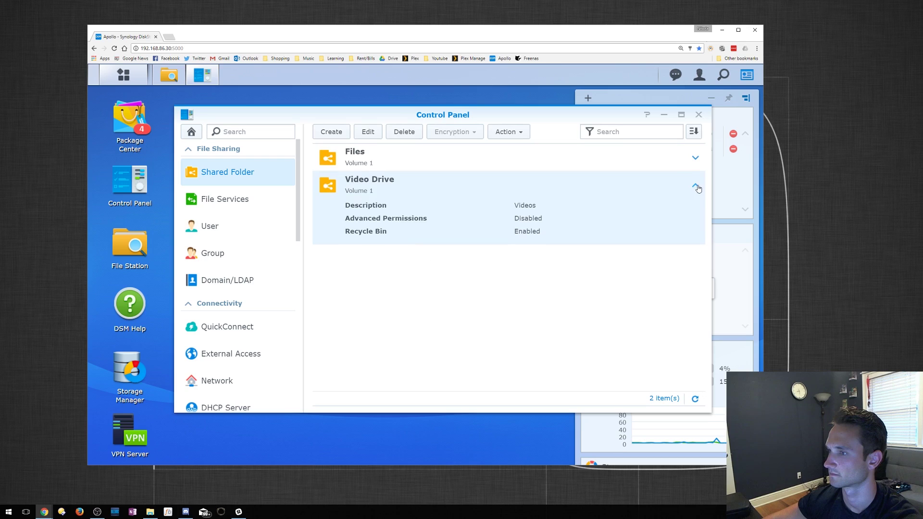
pyautogui.click(695, 159)
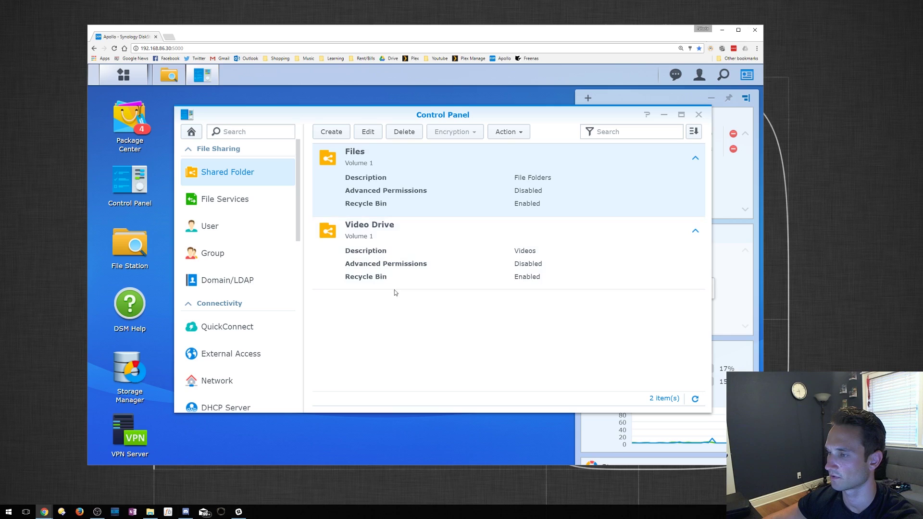
pyautogui.moveTo(559, 118); pyautogui.dragTo(549, 137)
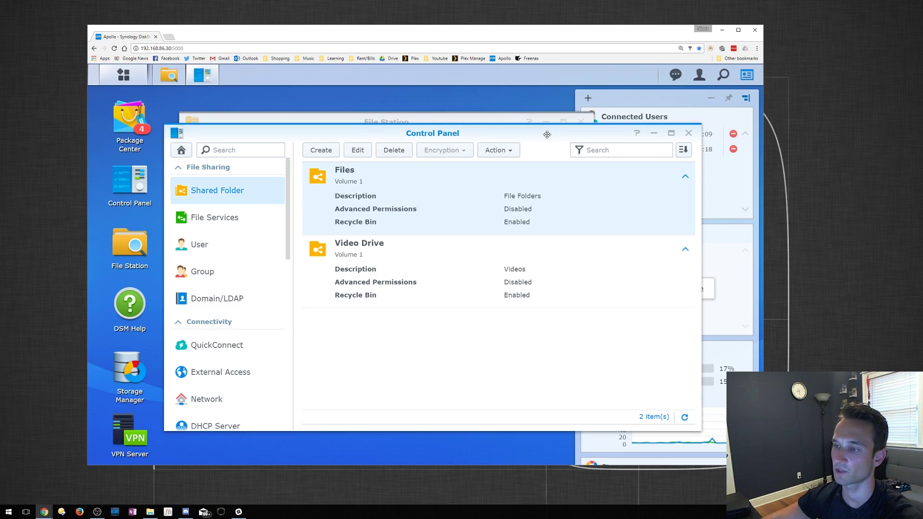